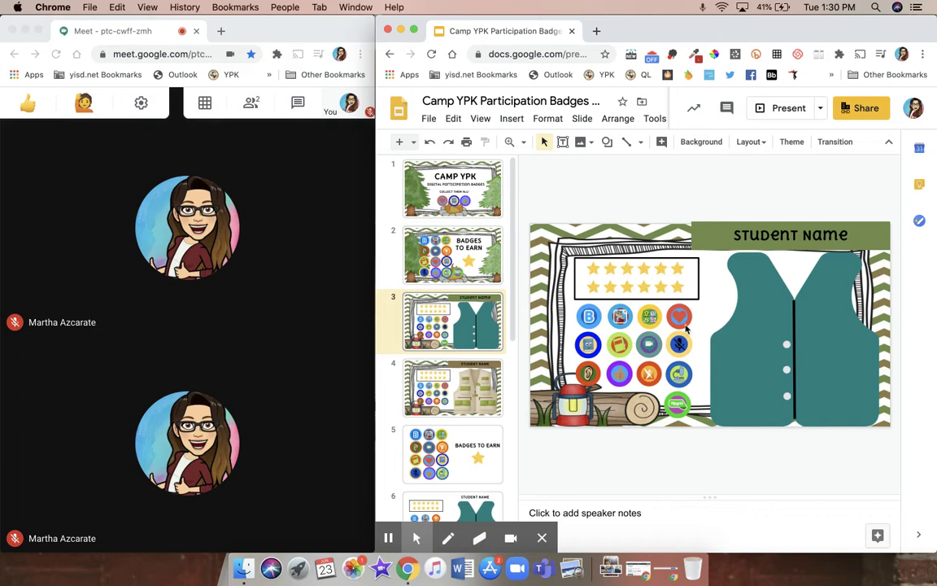
Bring up the Camp YPK title slide (slide 1) in the Slides deck
left_click(474, 199)
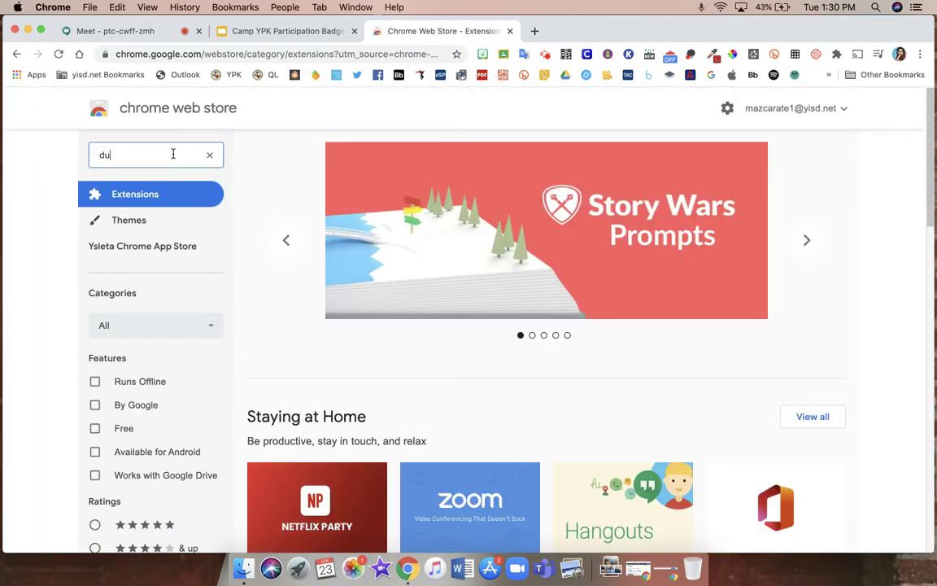
Search the Chrome Web Store for 'duallless' and add the Dualless extension to Chrome
type("alllesss")
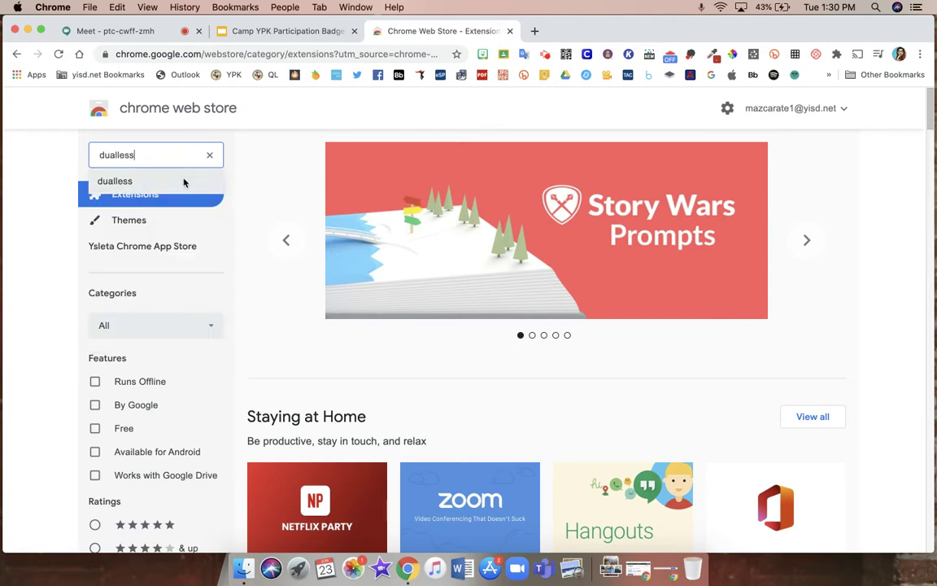
left_click(184, 183)
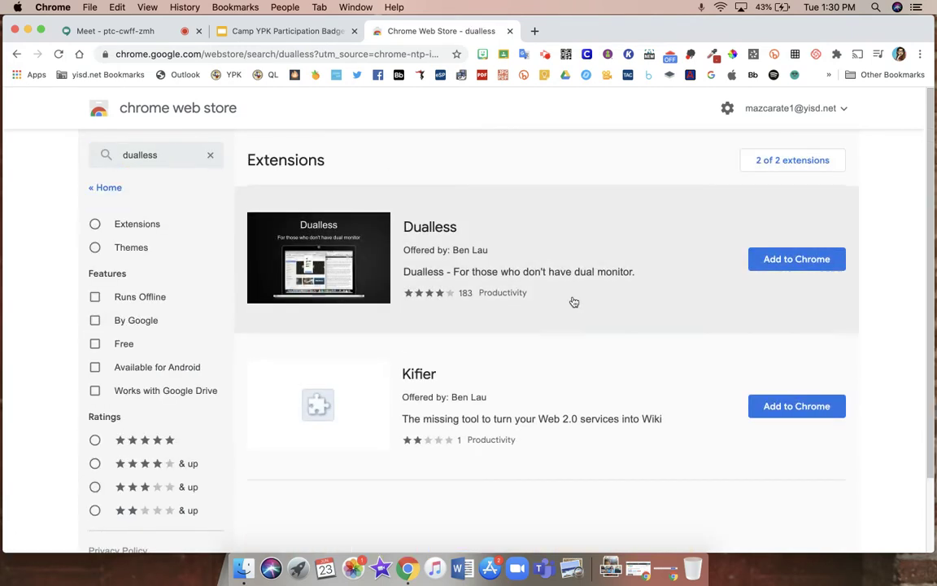
left_click(810, 260)
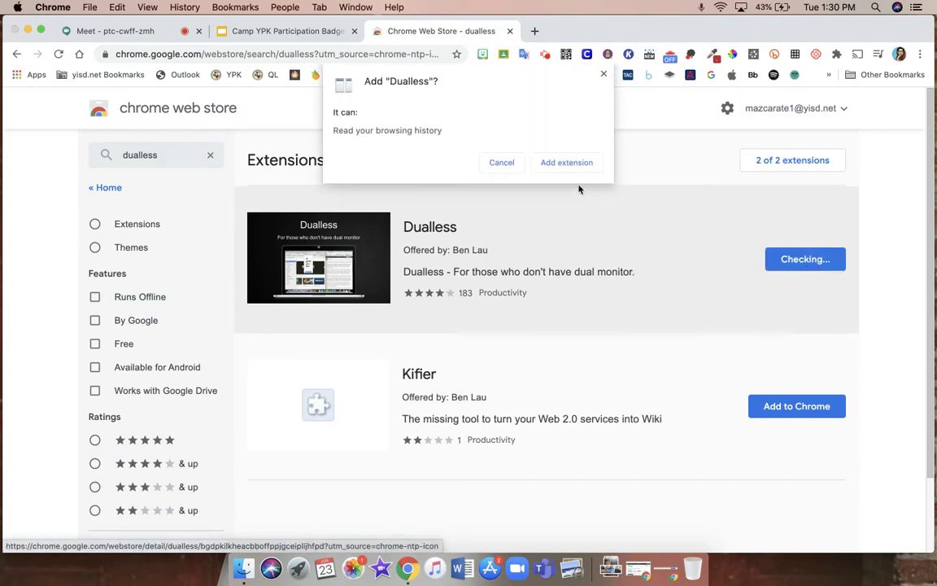
left_click(583, 168)
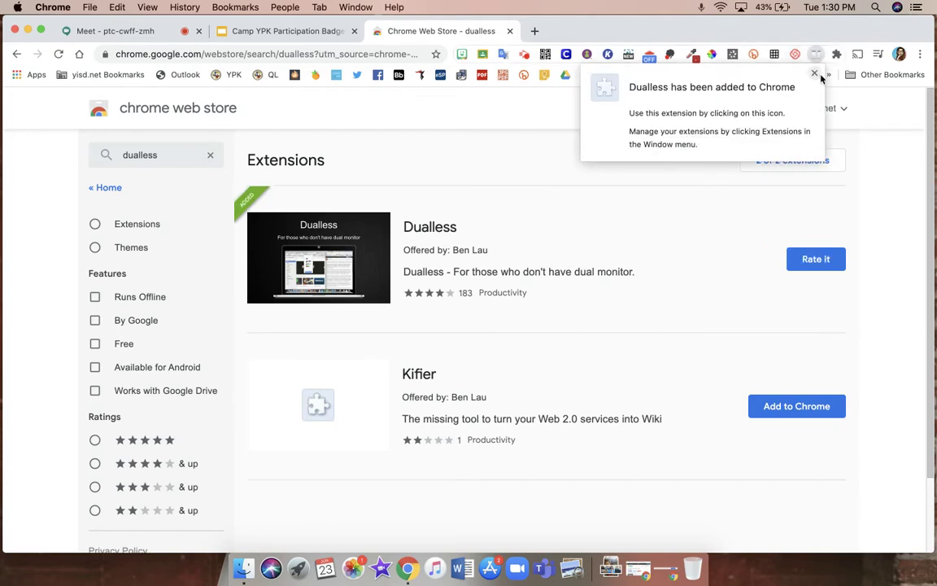
left_click(815, 73)
Preview the Dualless split ratios, close the Web Store tab, and return to the Camp YPK deck
left_click(815, 55)
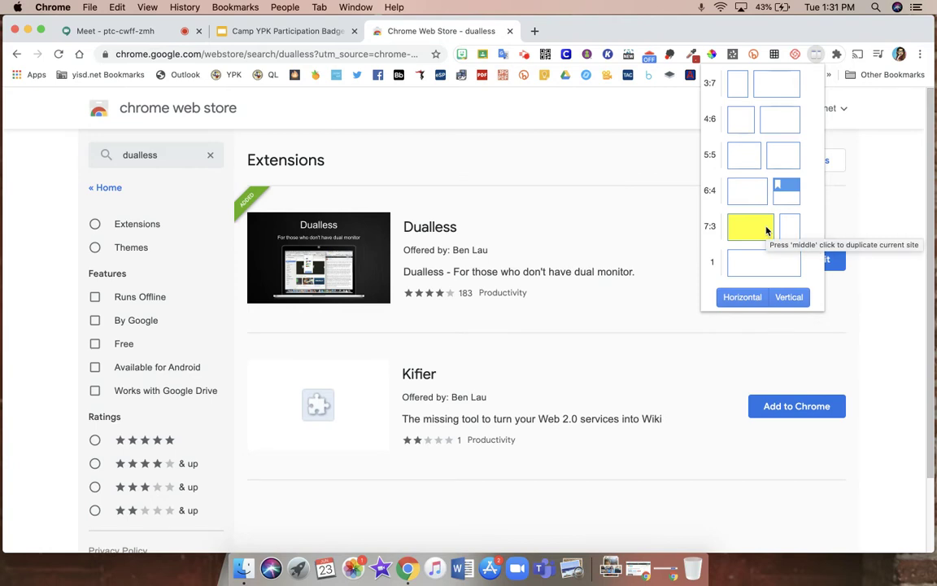
left_click(529, 172)
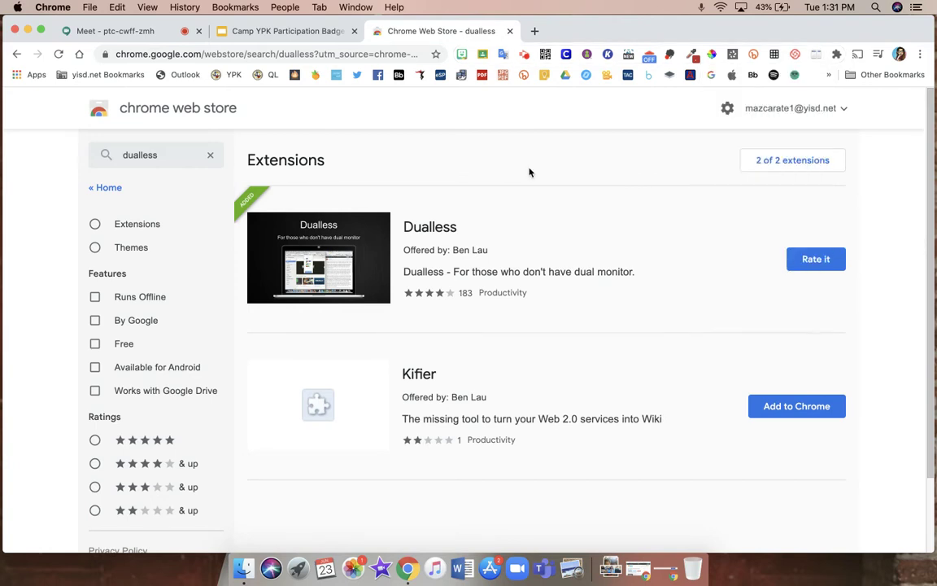
left_click(509, 31)
left_click(124, 32)
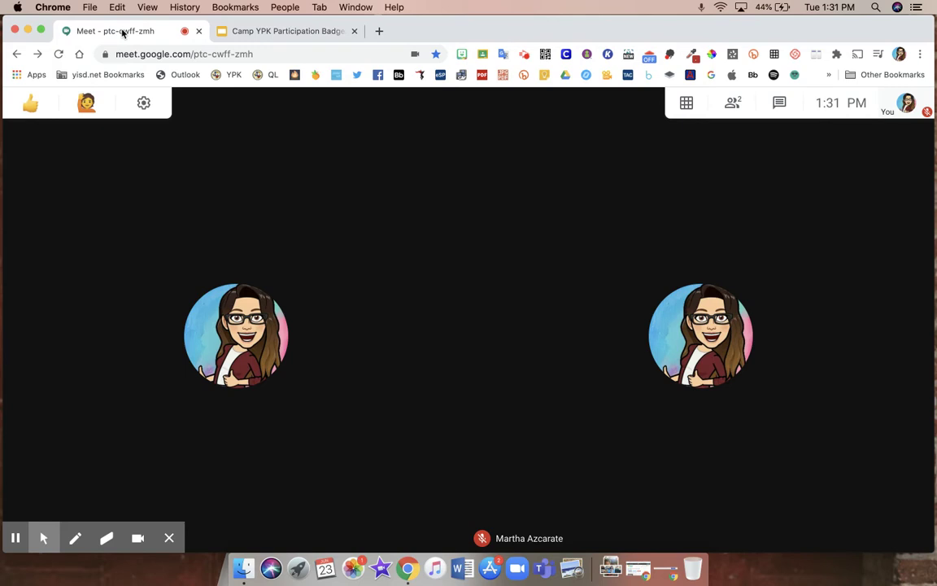
left_click(240, 36)
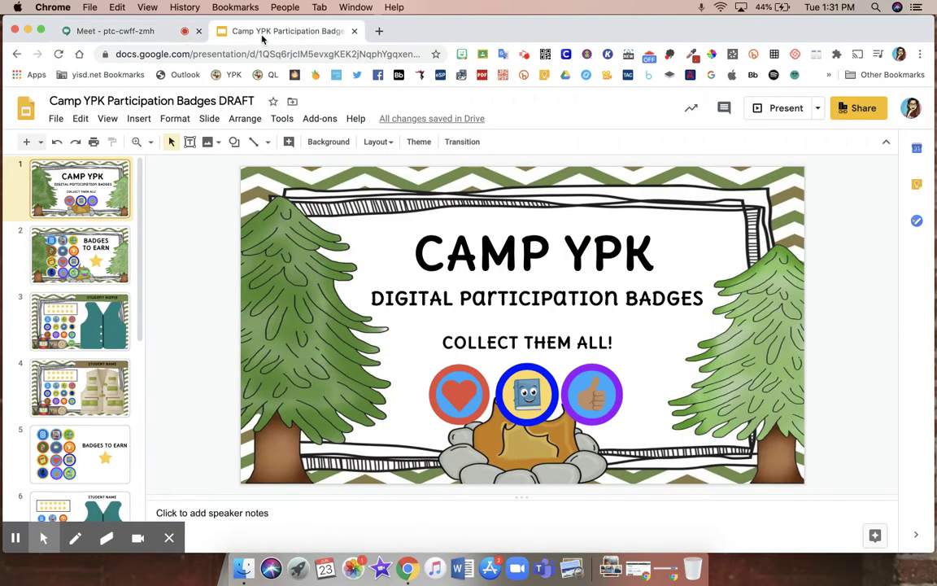
Drag the Meet call into its own Chrome window and arrange it in front of the deck
left_click(147, 36)
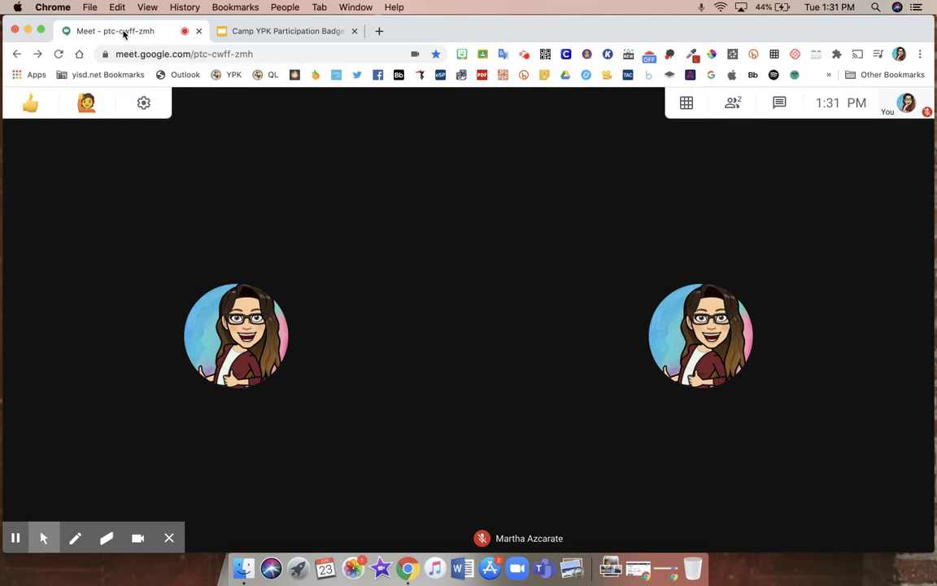
left_click_drag(124, 33, 140, 147)
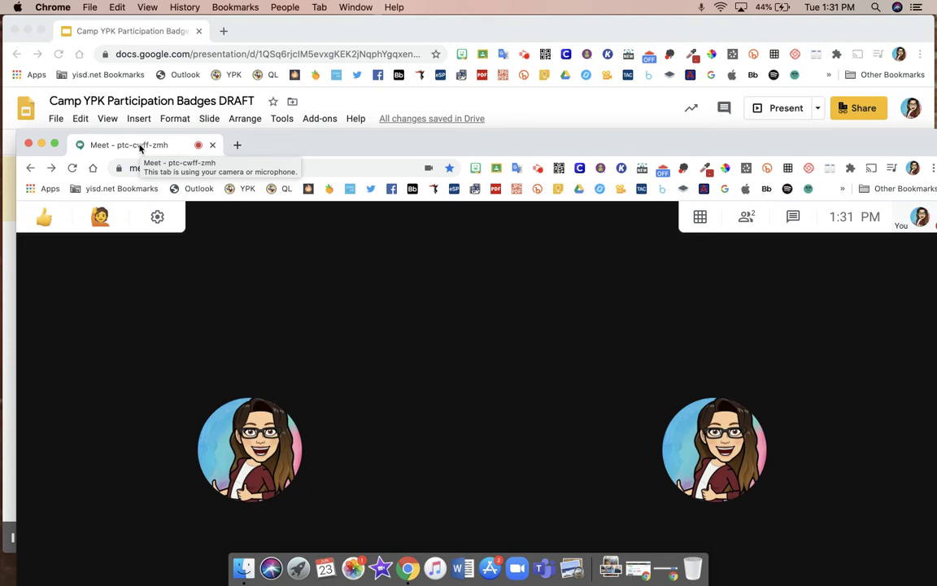
left_click(176, 32)
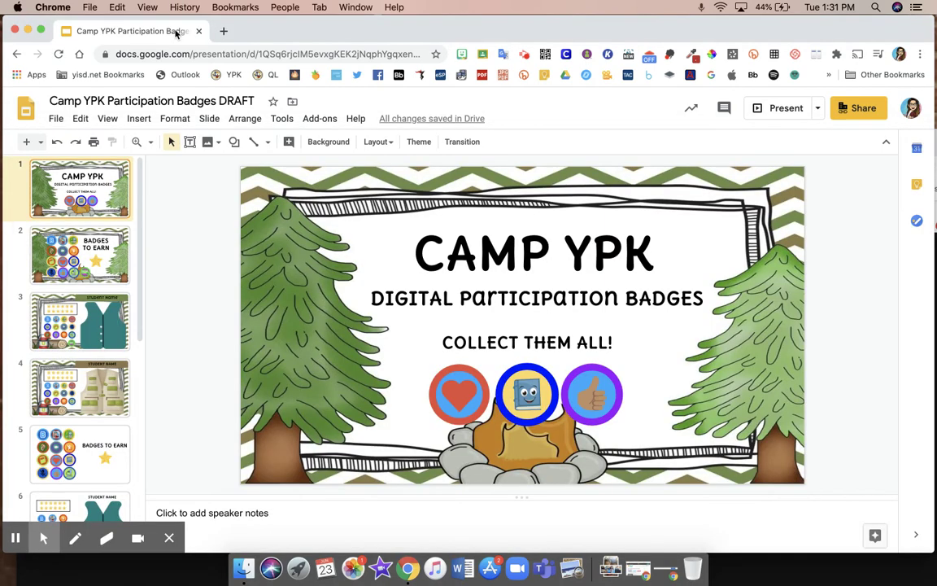
left_click_drag(23, 37, 141, 37)
left_click_drag(61, 143, 61, 23)
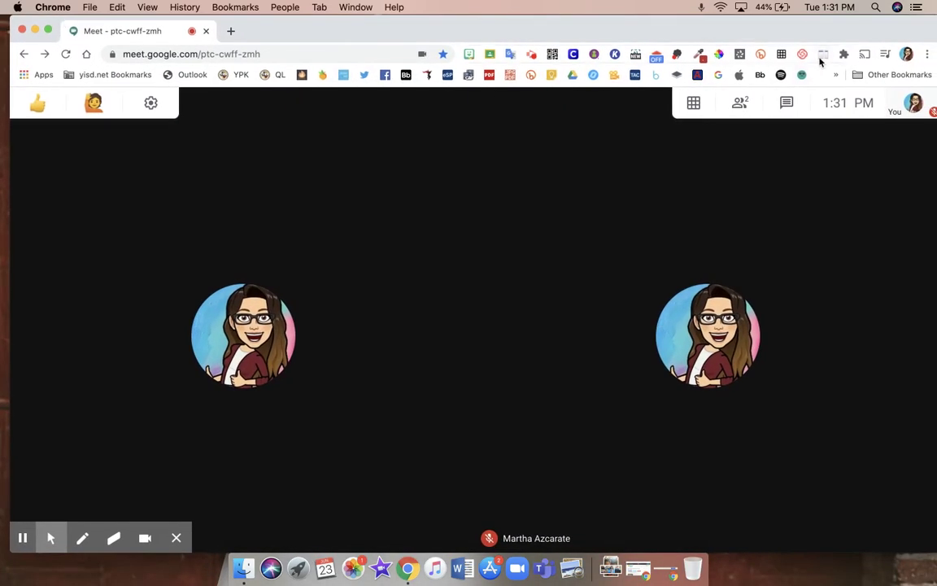
Apply the Dualless 5:5 split with the Meet call on the left half
left_click(823, 55)
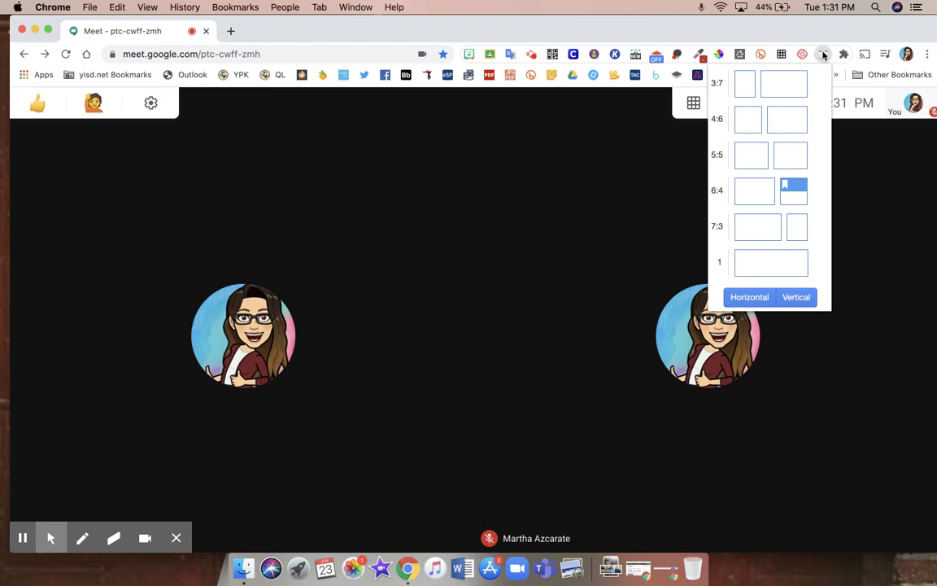
left_click(743, 157)
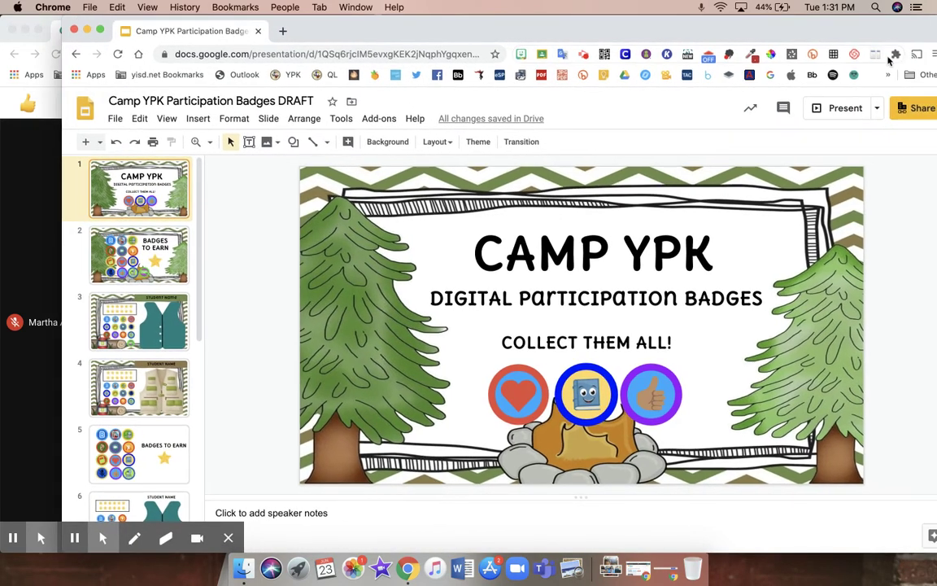
Use Dualless 5:5 in the Slides window to place the deck on the right half
left_click(875, 54)
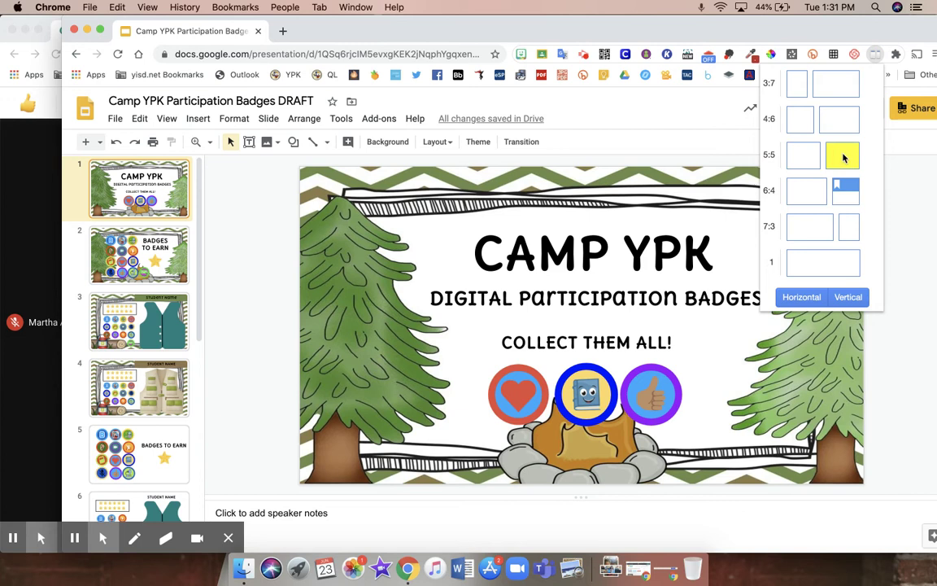
left_click(843, 158)
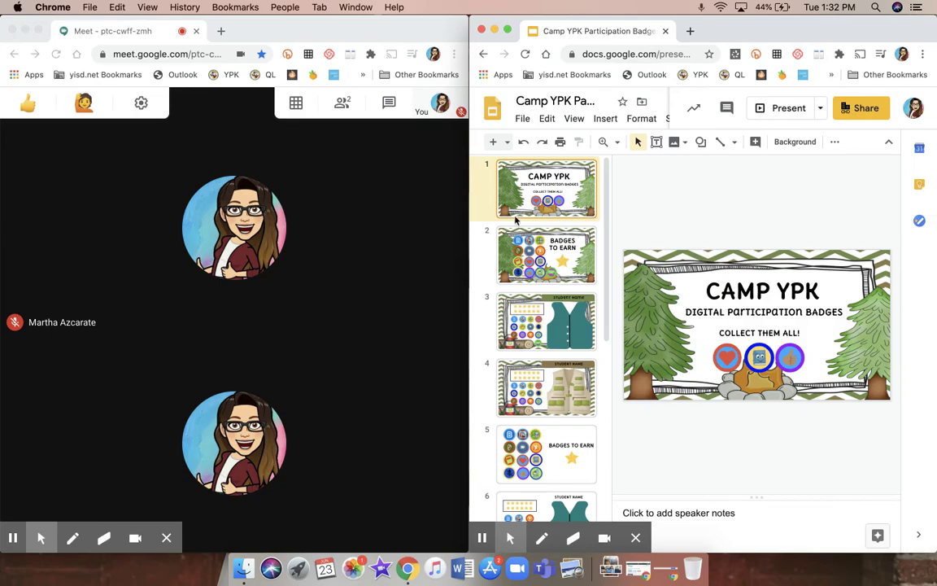
Toggle the Meet window into full screen and back to the side-by-side view
left_click(393, 408)
key("ctrl+super+f")
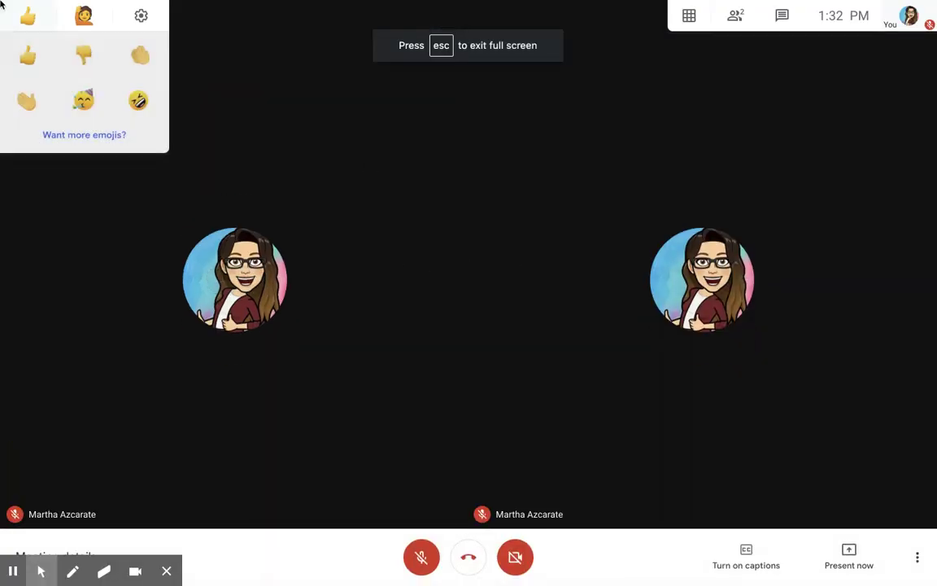
mouse_move(2, 6)
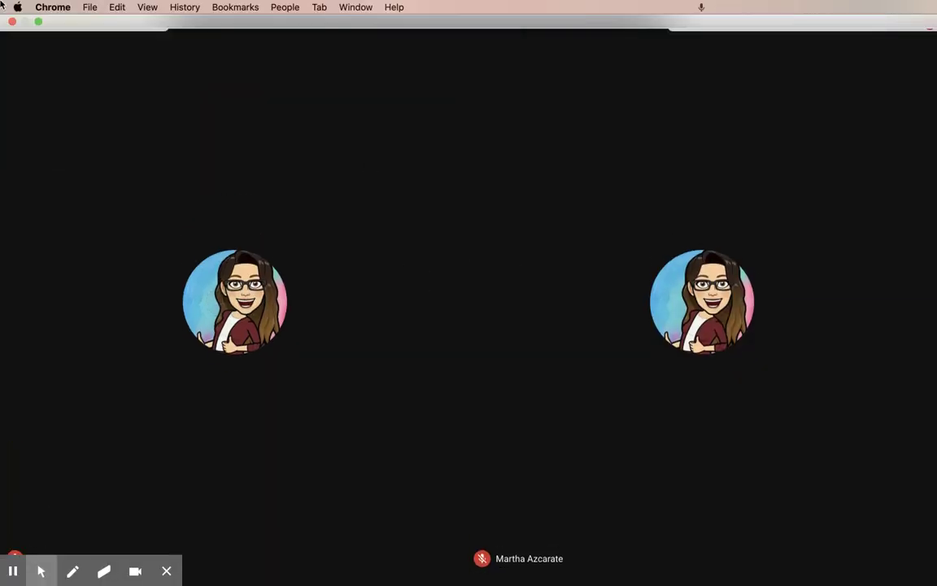
left_click(38, 22)
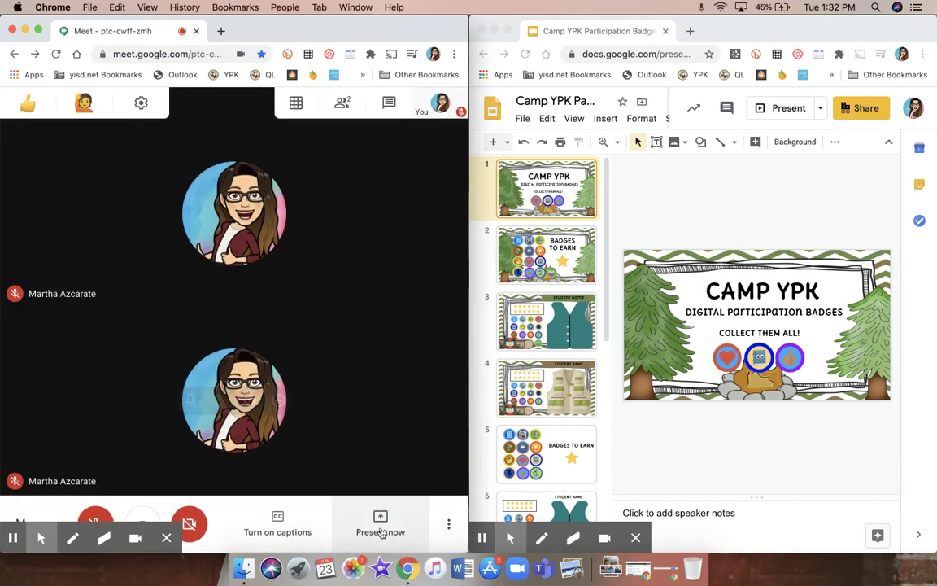
Present the Camp YPK Participation slides window to the call via Present now > A window
left_click(382, 533)
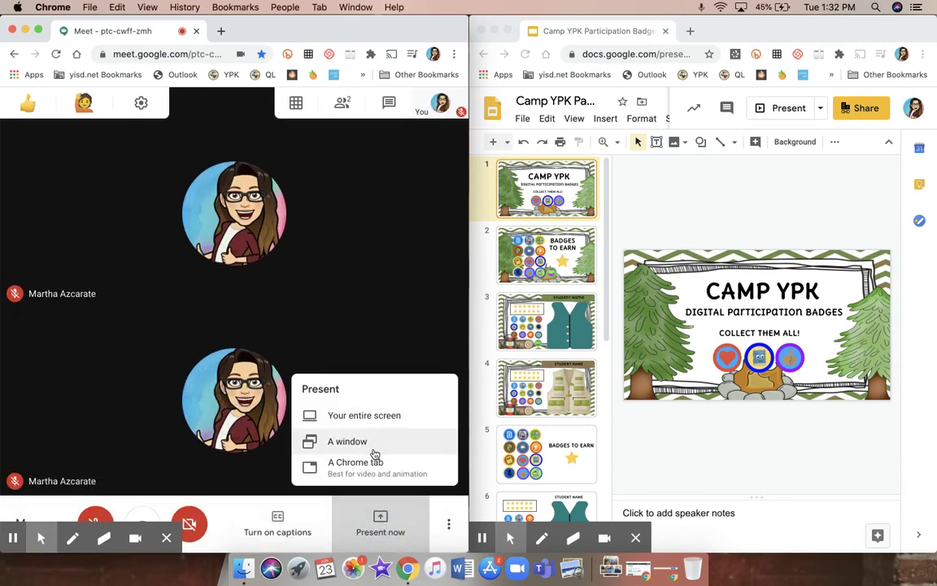
left_click(373, 445)
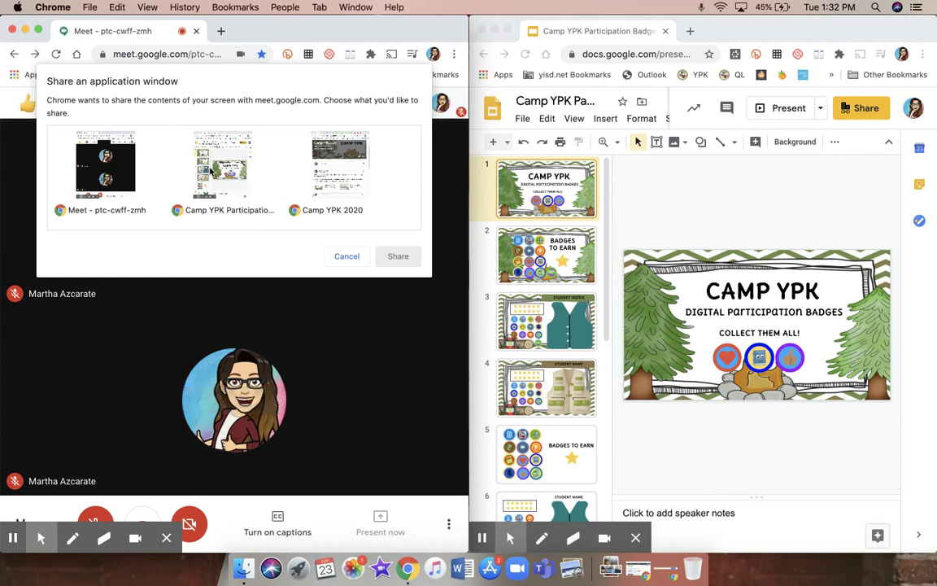
left_click(210, 175)
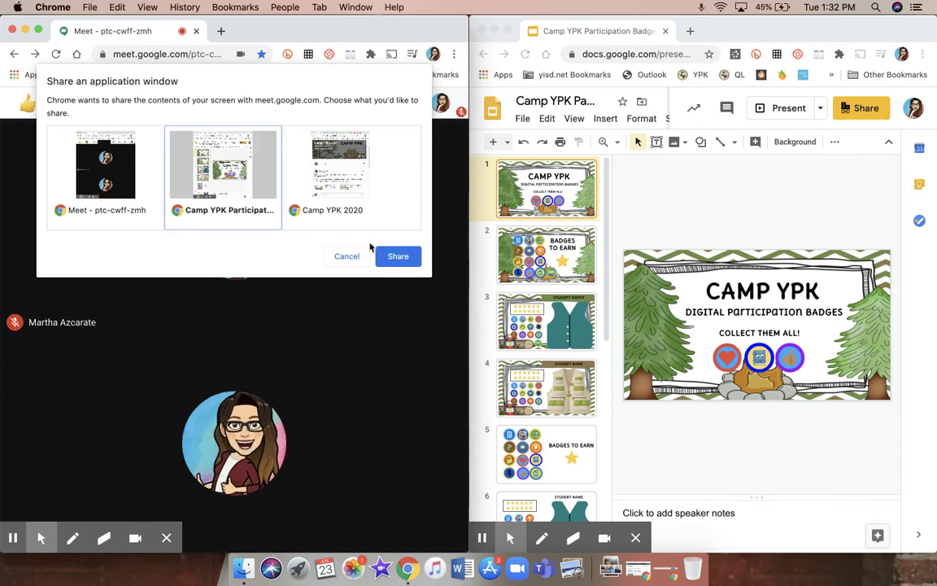
left_click(397, 257)
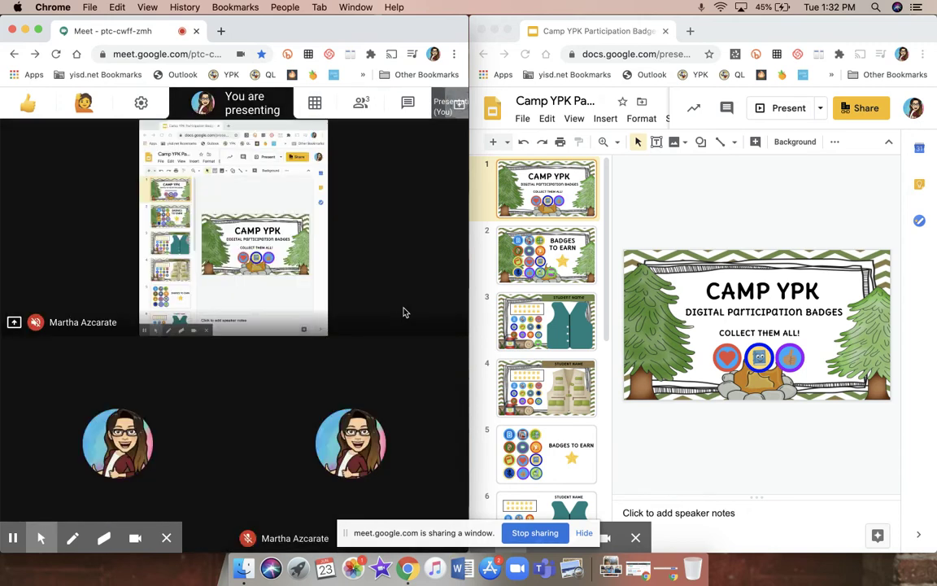
Switch focus between the slides window and the Meet call
mouse_move(265, 221)
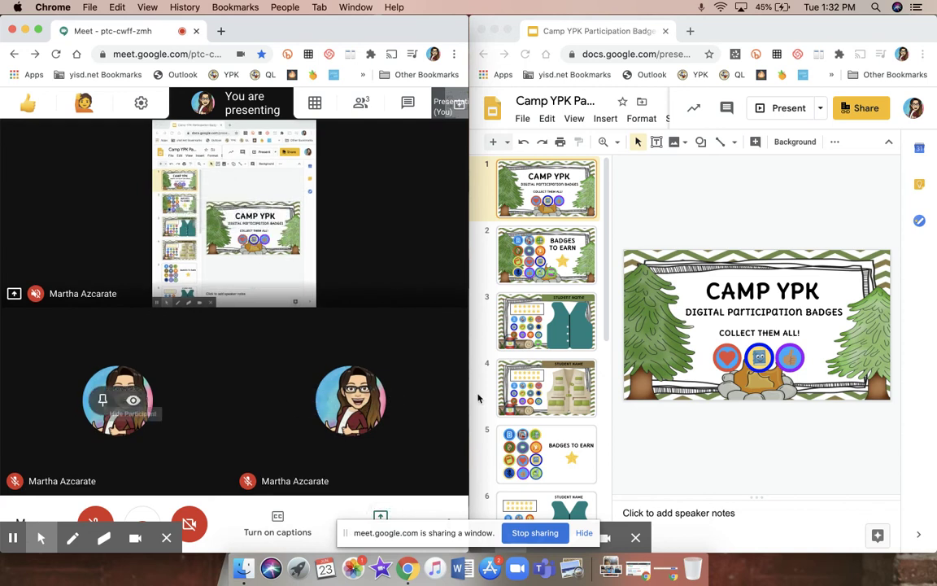
left_click(766, 195)
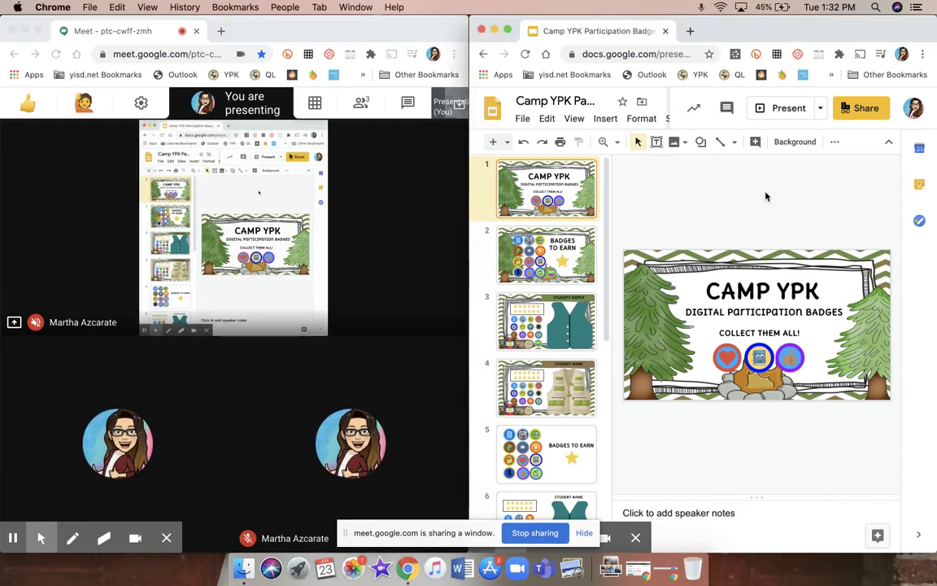
left_click(402, 266)
mouse_move(389, 429)
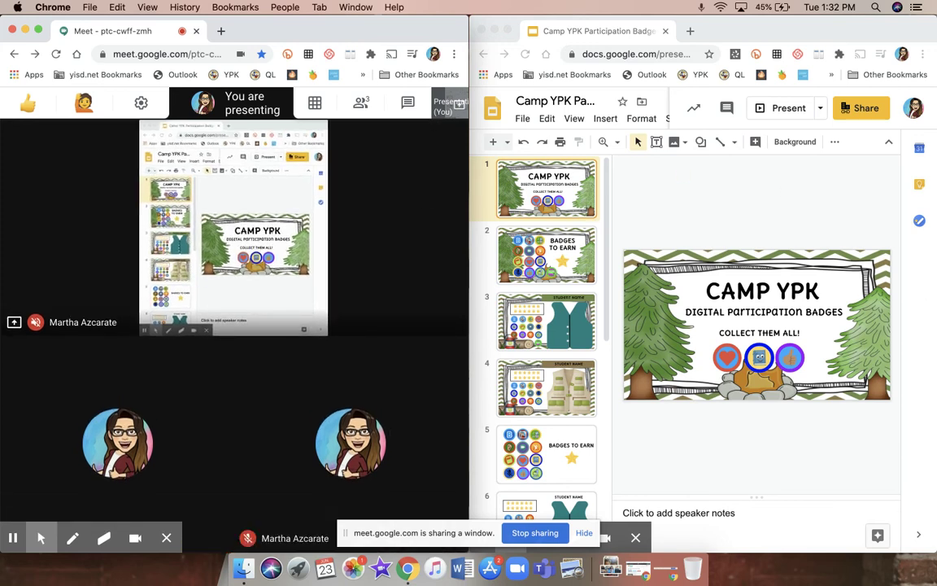
Go via slide 2 to the slide 3 vest and drag the red heart, second, and photo badges onto it
left_click(603, 280)
left_click(575, 260)
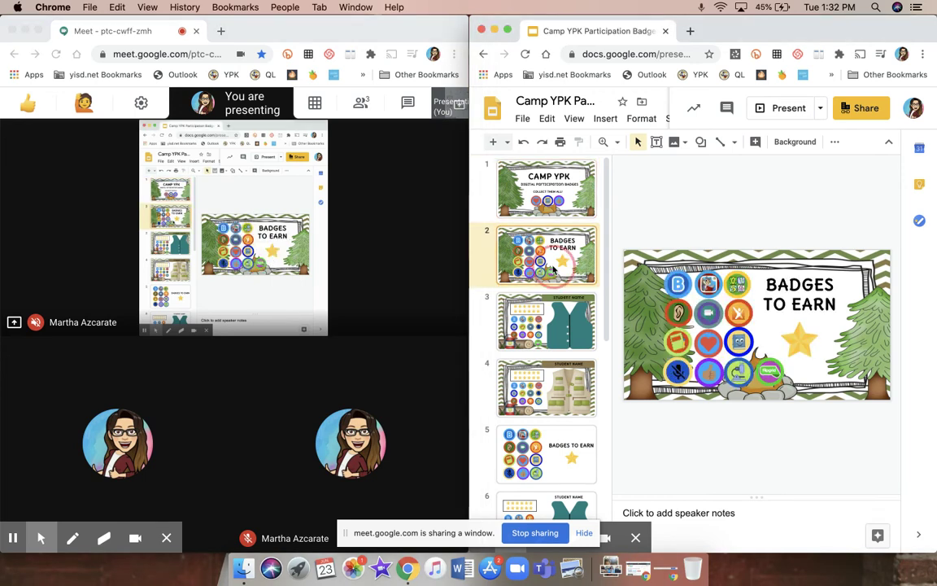
left_click(568, 339)
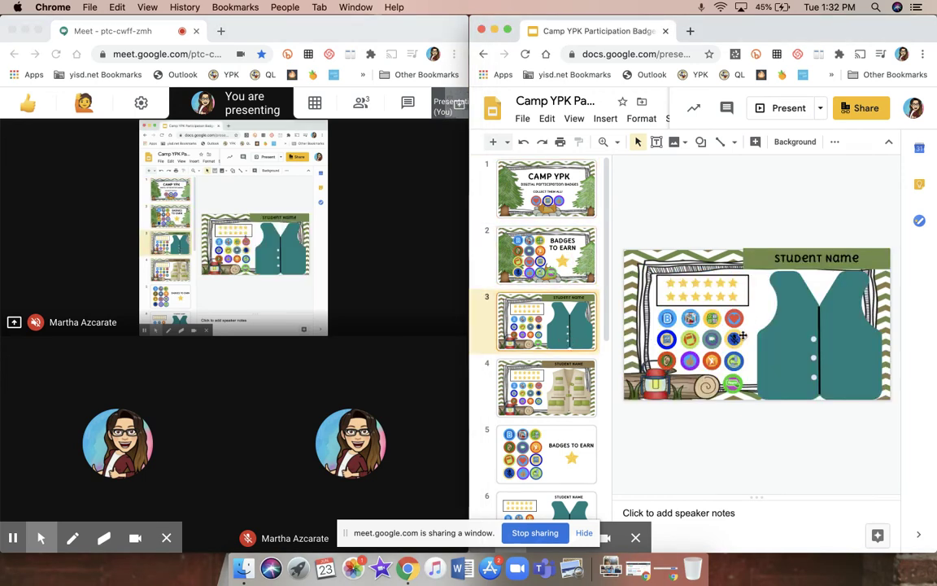
left_click_drag(733, 318, 799, 316)
left_click_drag(712, 318, 783, 345)
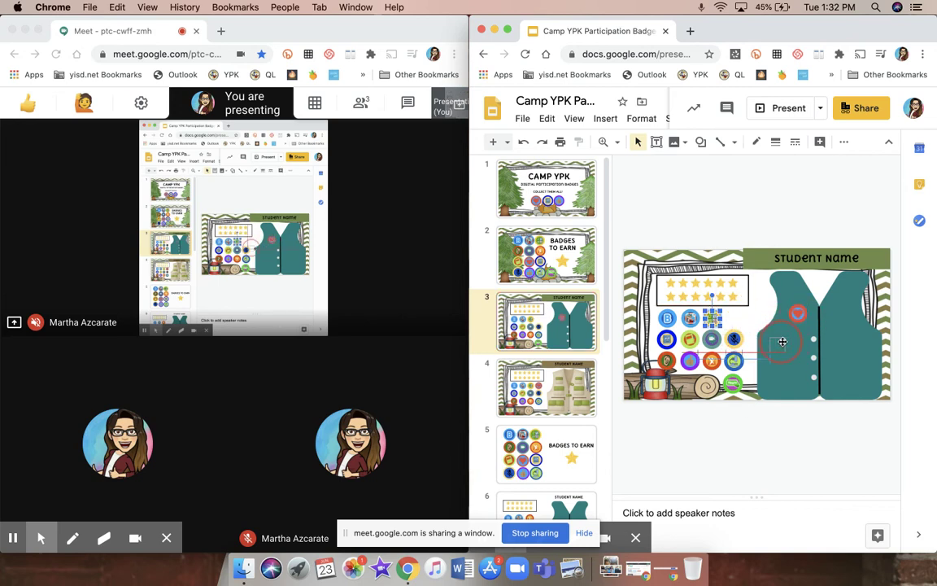
left_click_drag(689, 318, 785, 374)
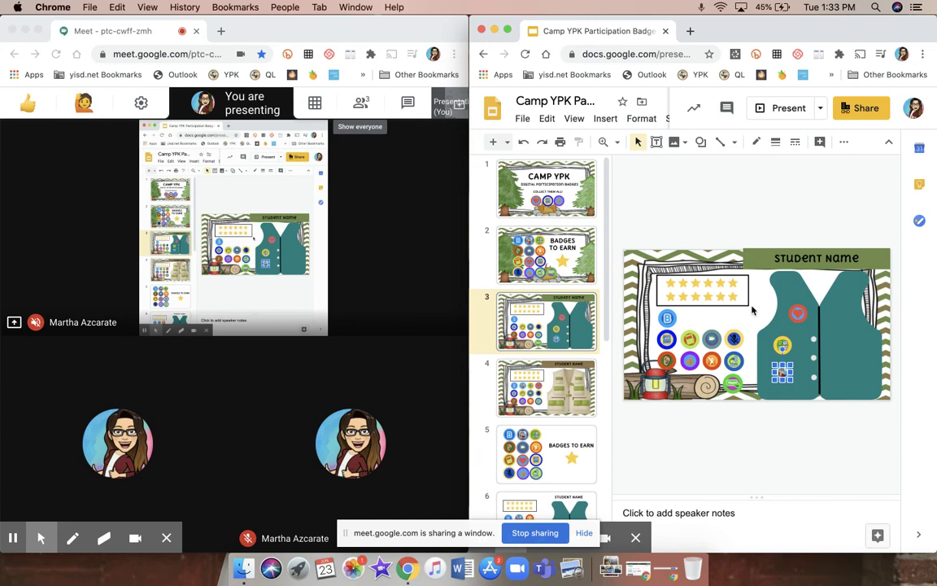
left_click(297, 485)
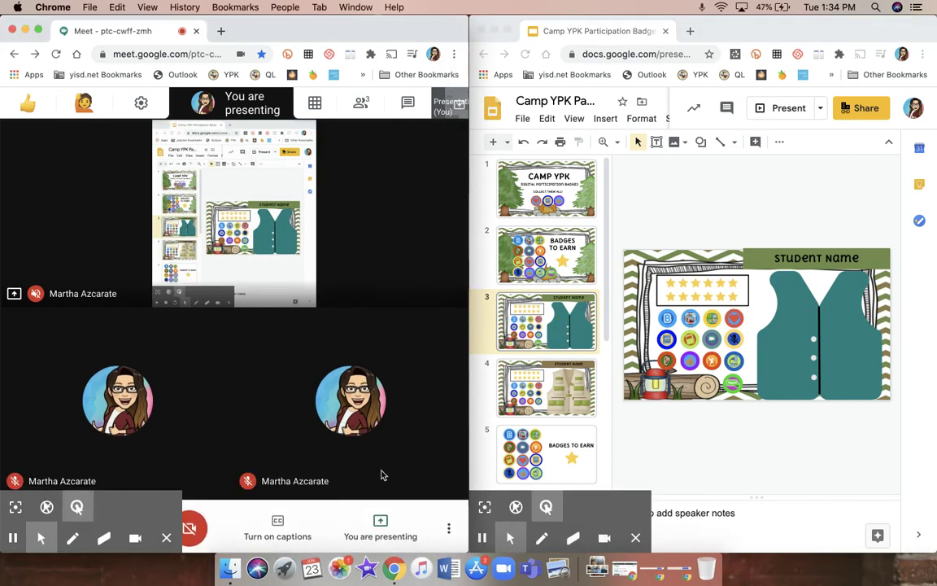
Stop presenting the slides window in Meet and close the Google Slides window
mouse_move(394, 468)
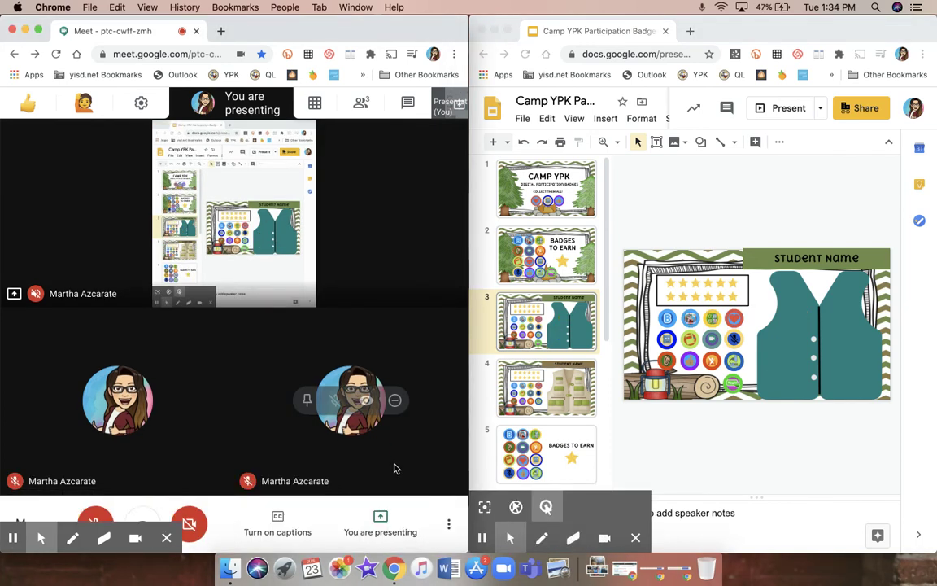
left_click(379, 527)
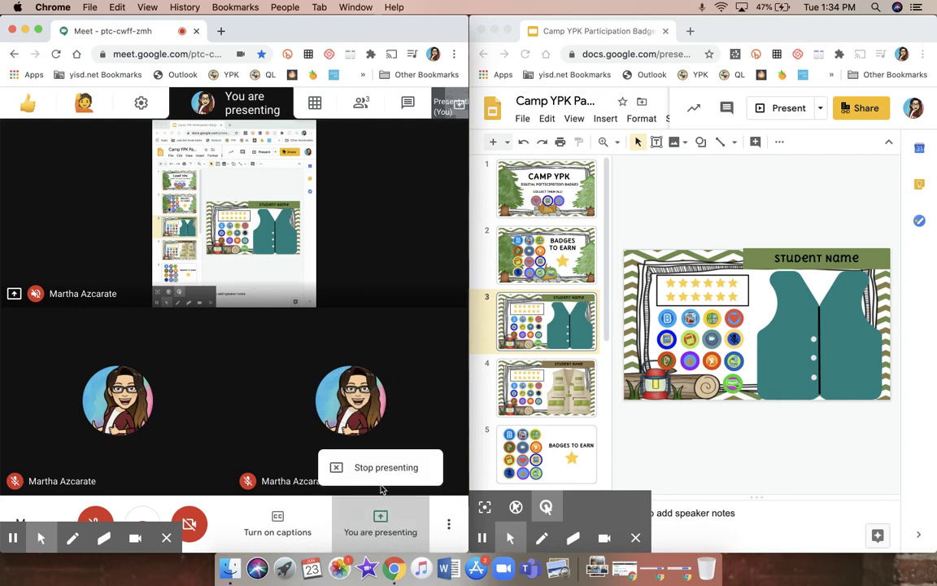
left_click(385, 468)
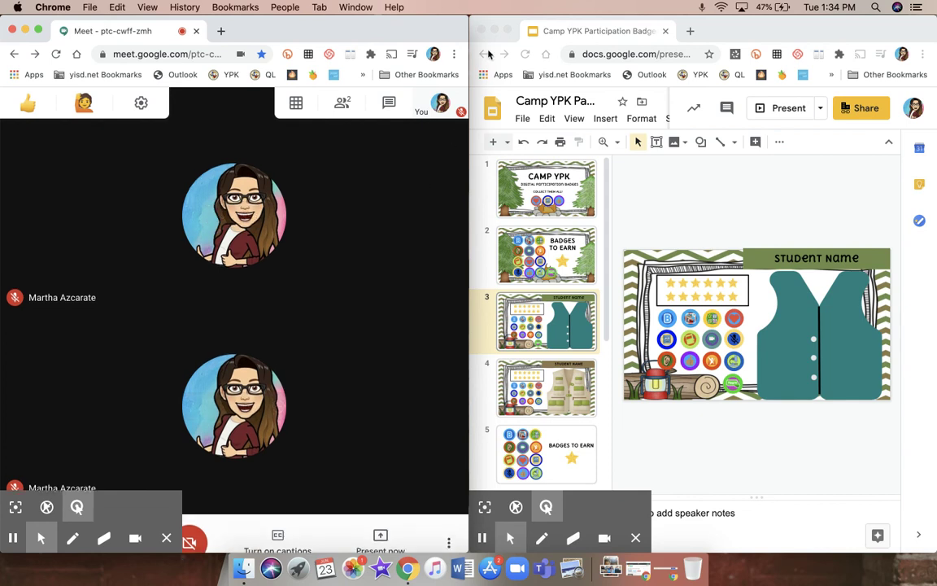
left_click(481, 30)
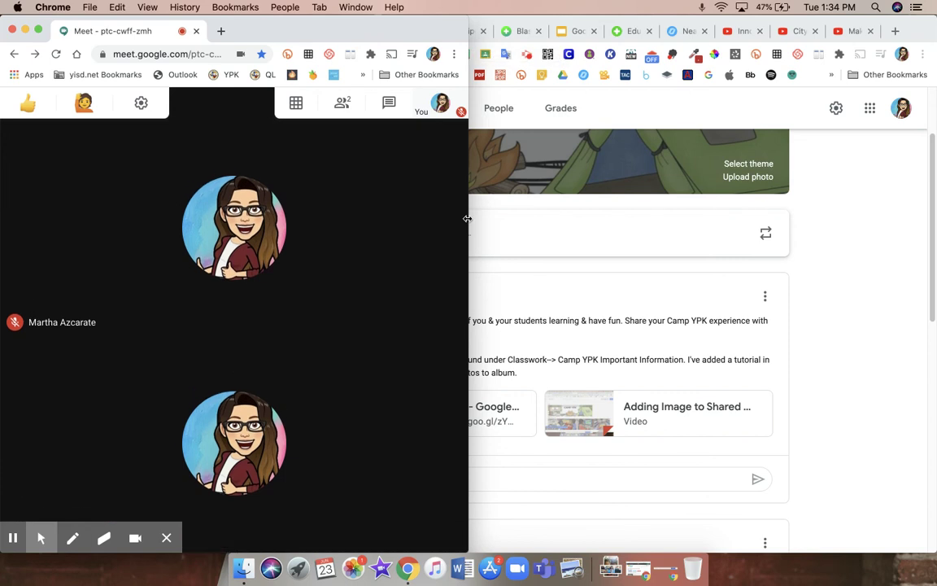
Drag the Meet window's right edge to stretch the call across the full screen width
left_click_drag(467, 218, 922, 201)
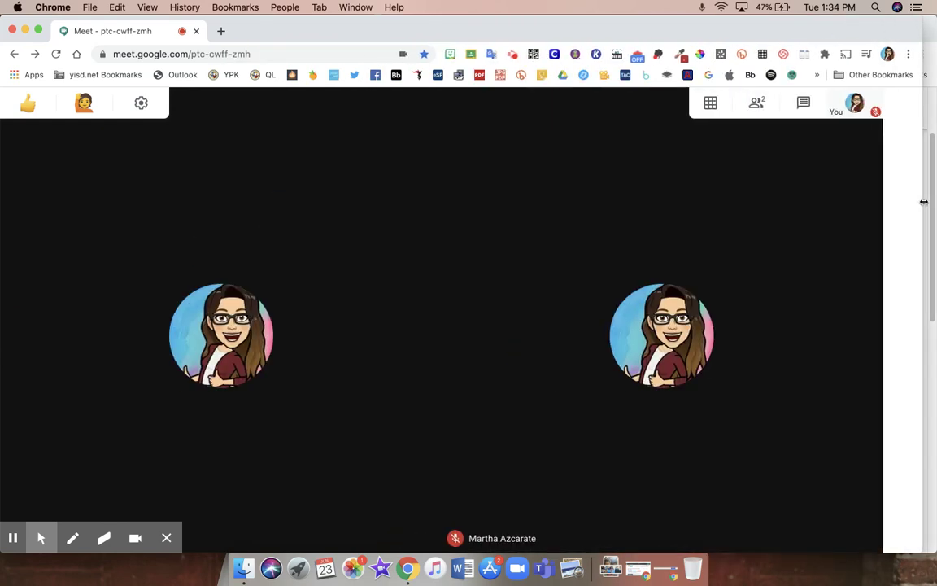